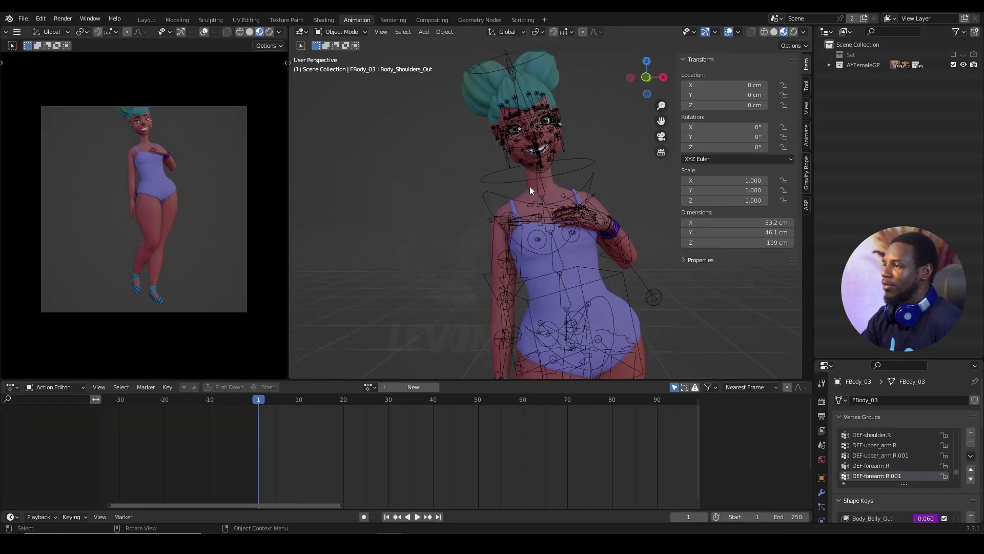
Step: Switch the character's body mesh FBody_03 into Weight Paint mode
{"action": "left_click", "coordinate": [529, 186]}
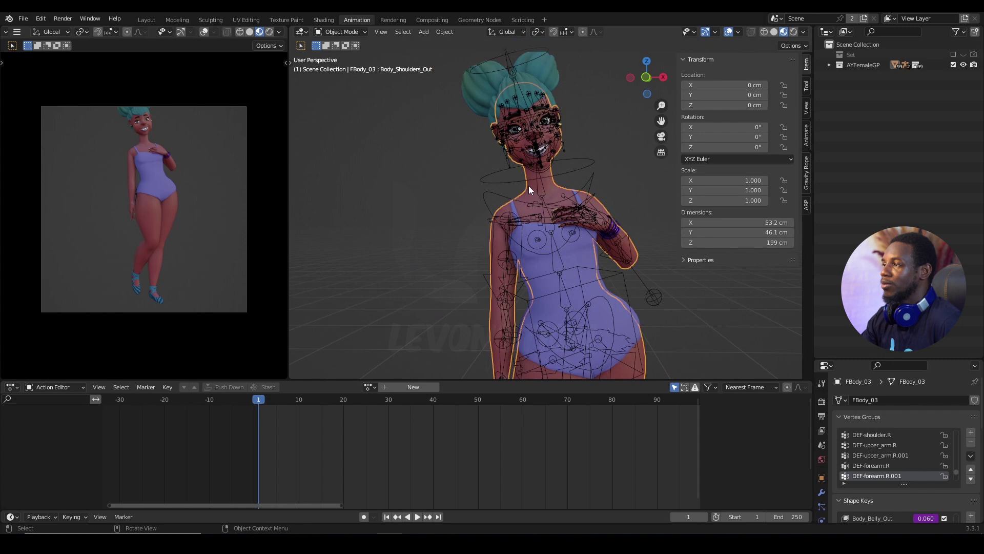
{"action": "left_click", "coordinate": [350, 32]}
{"action": "left_click", "coordinate": [349, 87]}
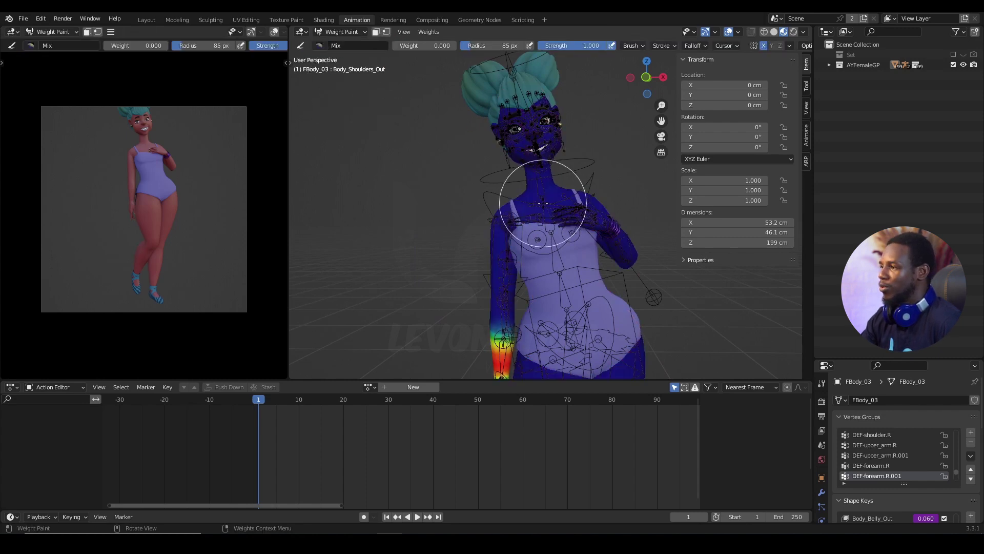
Step: Zoom and orbit the viewport in close on the right forearm's DEF-forearm.R.001 weights
{"action": "scroll", "coordinate": [538, 220], "scroll_direction": "down", "scroll_amount": 1}
{"action": "scroll", "coordinate": [538, 219], "scroll_direction": "down", "scroll_amount": 3, "text": "ctrl"}
{"action": "scroll", "coordinate": [521, 228], "scroll_direction": "up", "scroll_amount": 3}
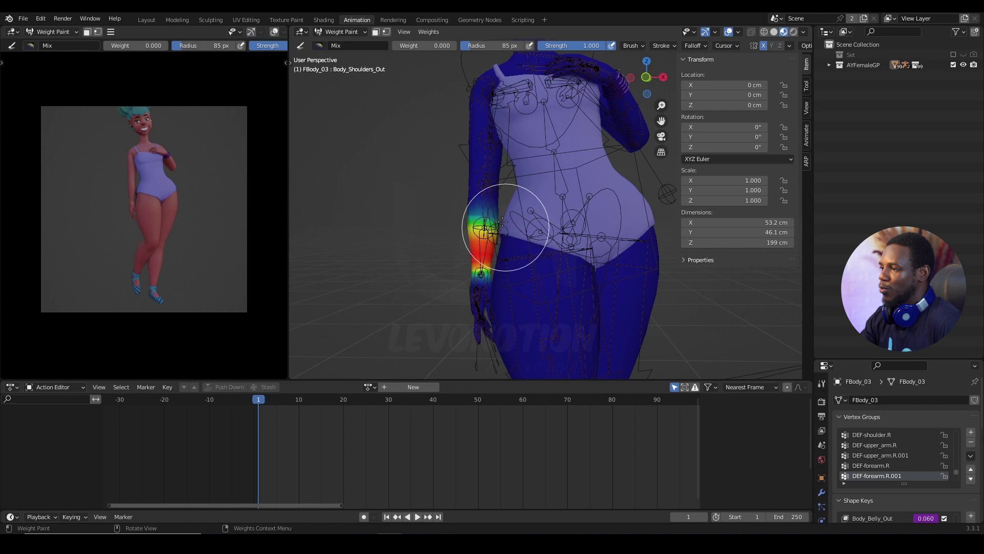
{"action": "mouse_move", "coordinate": [513, 227]}
{"action": "middle_mouse_down"}
{"action": "mouse_move", "coordinate": [502, 230]}
{"action": "mouse_move", "coordinate": [513, 239]}
{"action": "middle_mouse_up"}
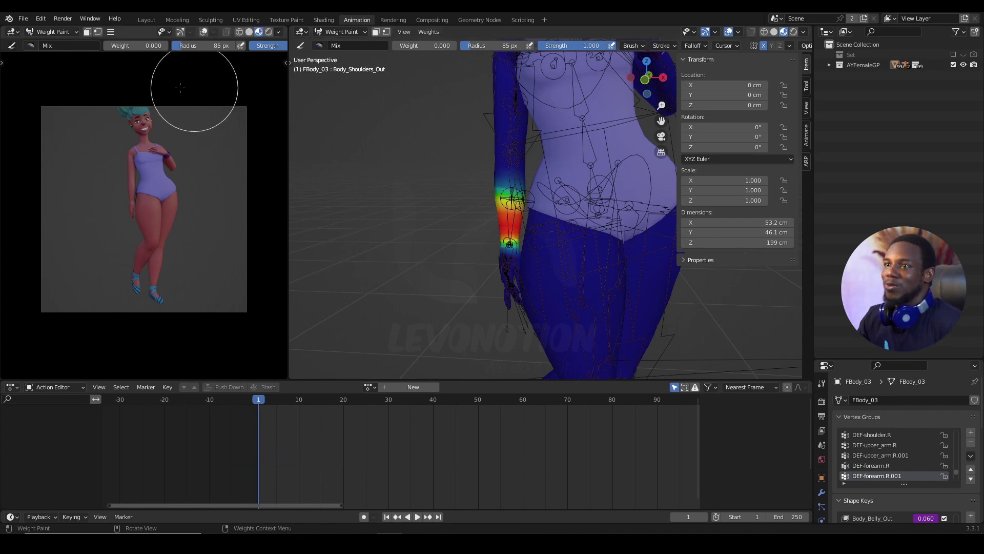
Step: Open Blender Preferences from the Edit menu and reposition its window
{"action": "left_click", "coordinate": [40, 19]}
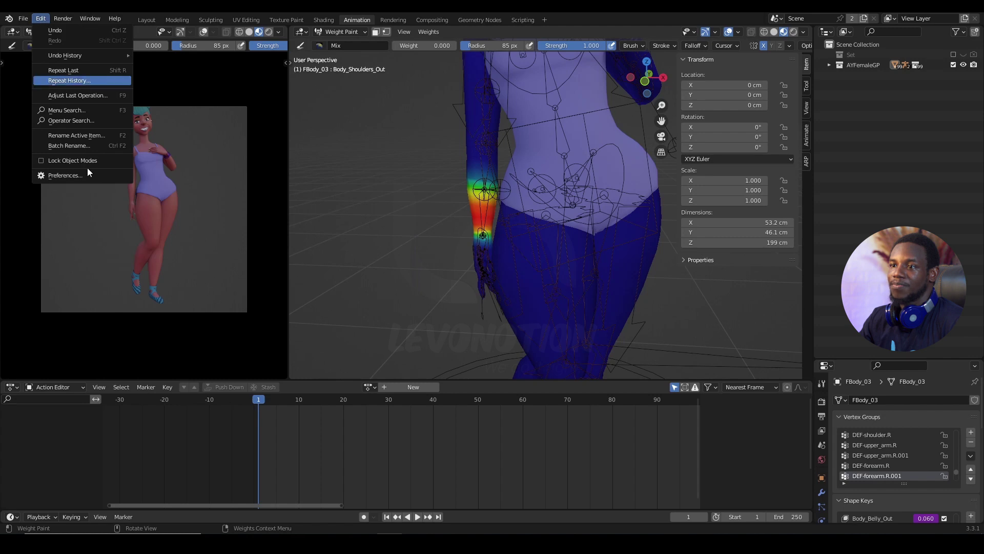
{"action": "left_click", "coordinate": [64, 175]}
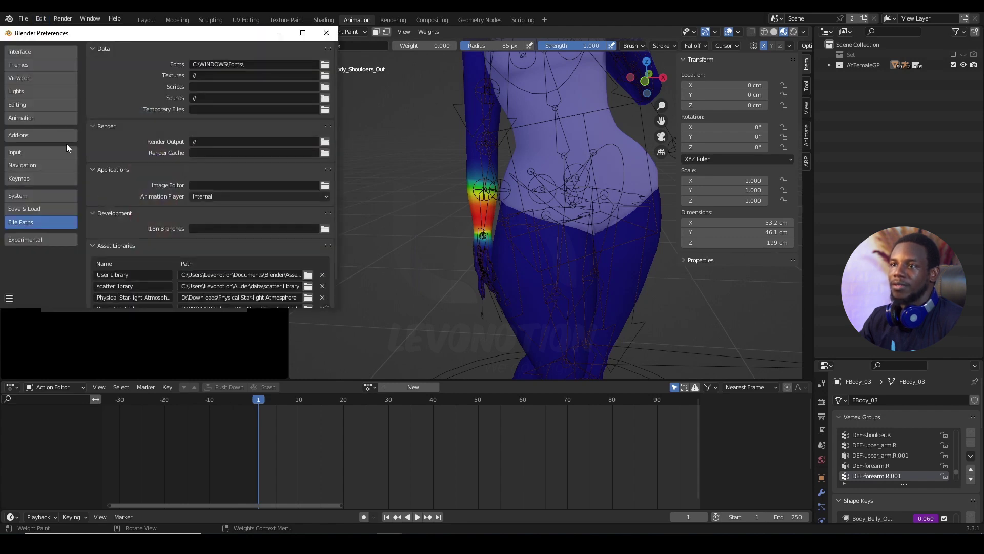
{"action": "left_click_drag", "start_coordinate": [111, 39], "coordinate": [146, 59]}
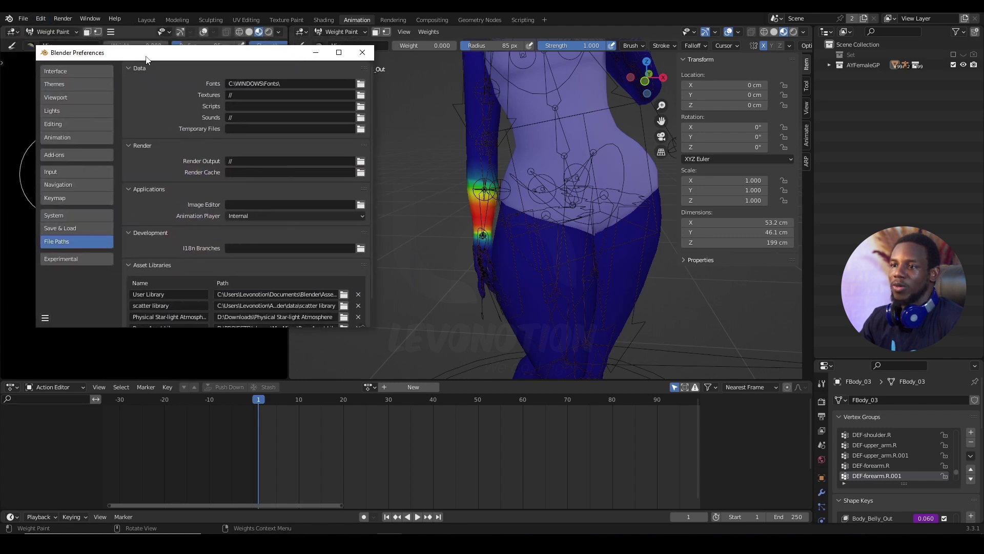
Step: Show the Editing preferences with Weight Paint expanded, moving and enlarging the window
{"action": "left_click", "coordinate": [57, 124]}
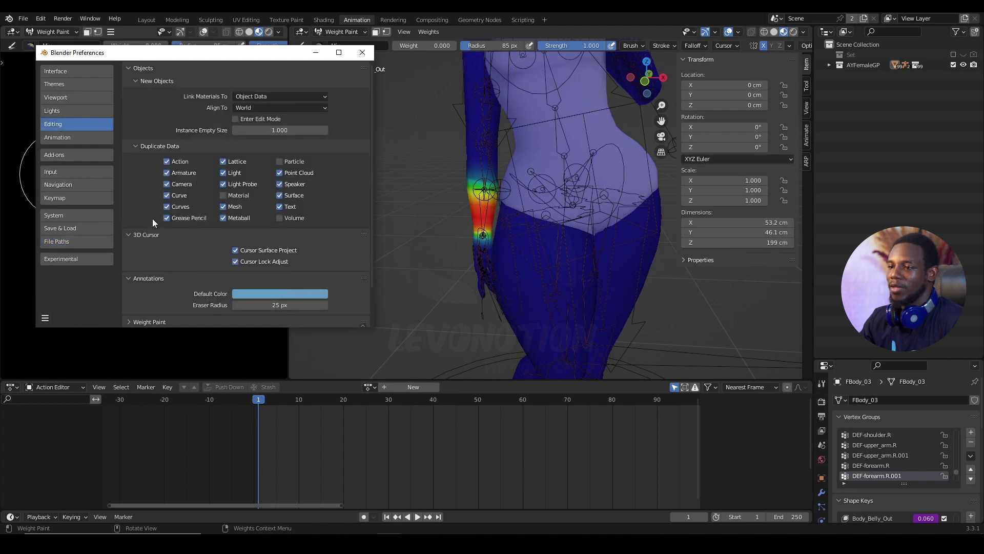
{"action": "scroll", "coordinate": [152, 219], "scroll_direction": "down", "scroll_amount": 2}
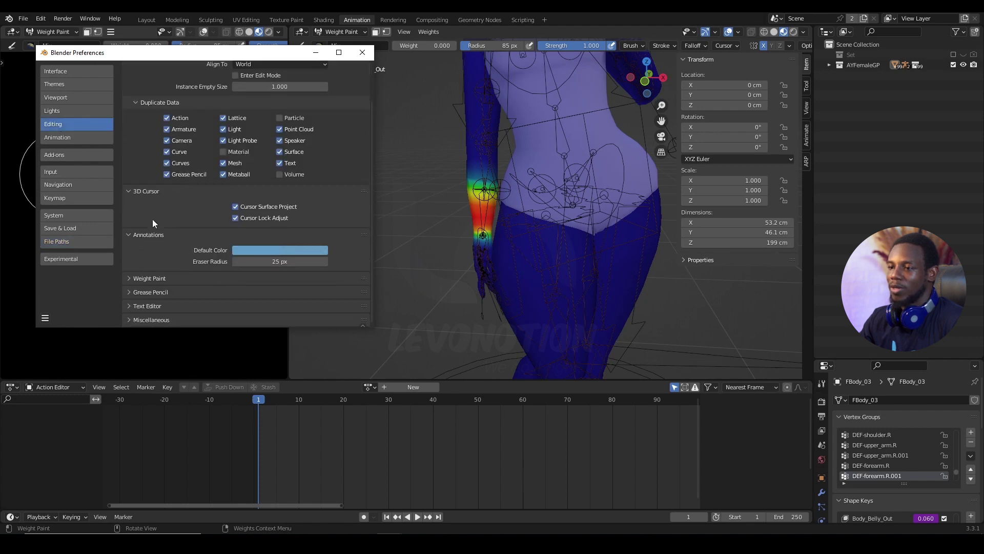
{"action": "left_click", "coordinate": [130, 278]}
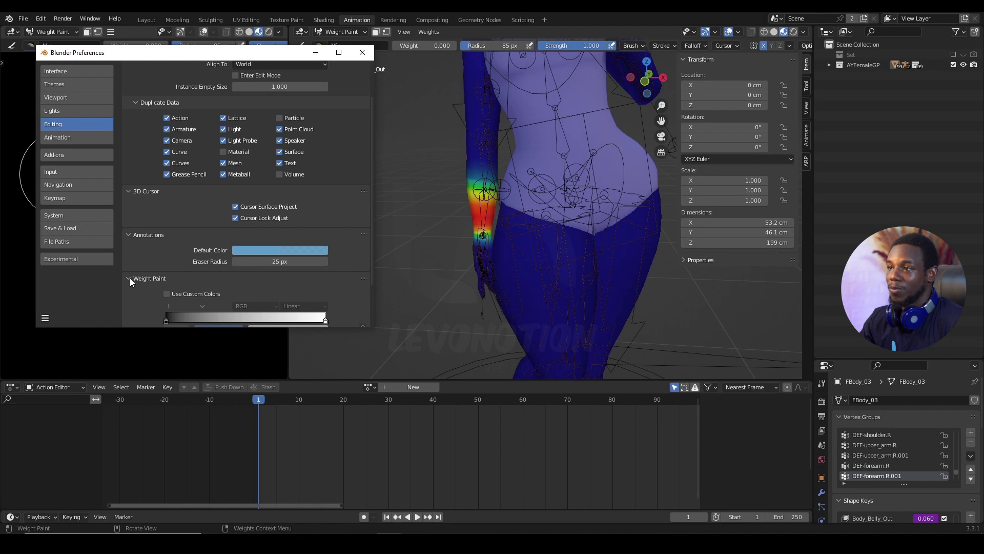
{"action": "mouse_move", "coordinate": [249, 55]}
{"action": "left_mouse_down"}
{"action": "mouse_move", "coordinate": [311, 39]}
{"action": "mouse_move", "coordinate": [351, 42]}
{"action": "left_mouse_up"}
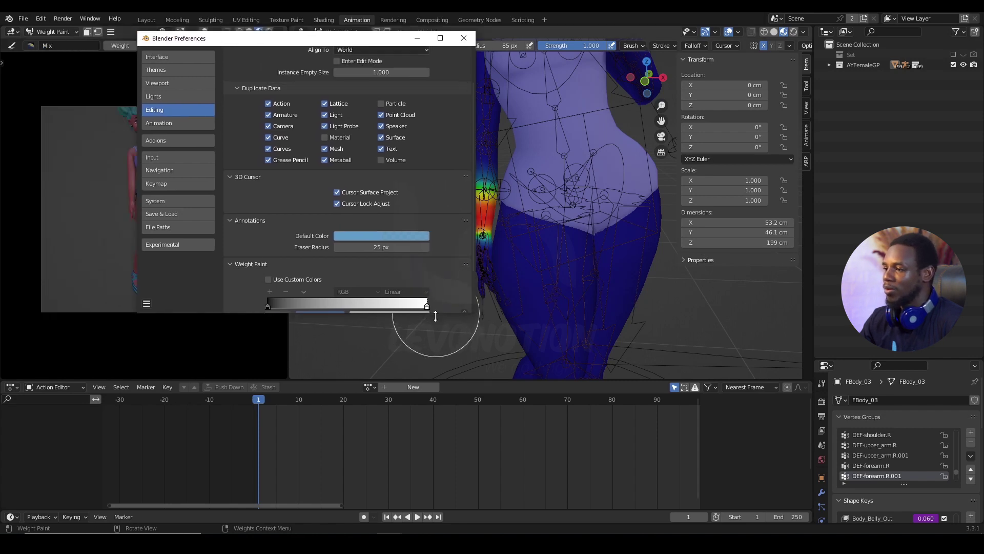
{"action": "left_click_drag", "start_coordinate": [440, 312], "coordinate": [432, 382]}
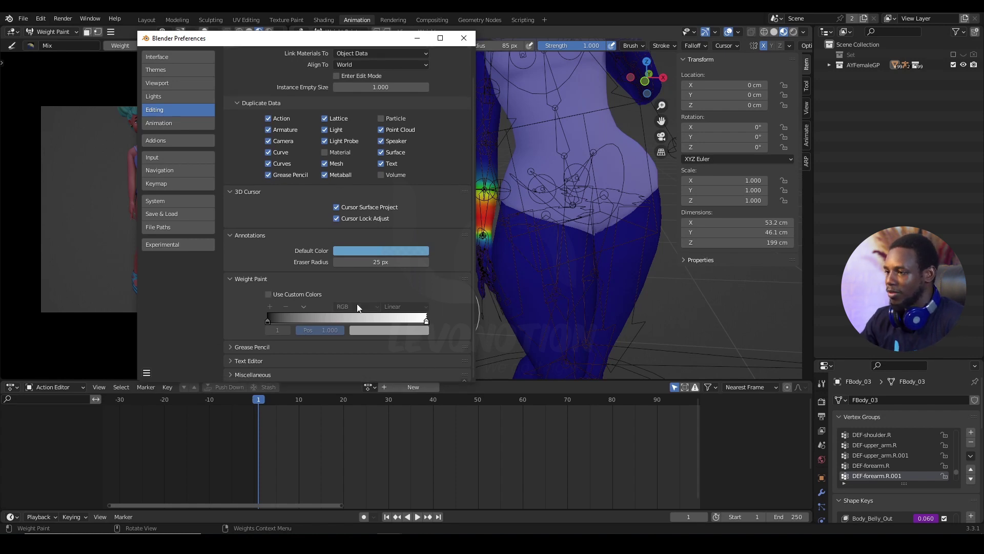
Step: Turn on Use Custom Colors and set the gradient's high-weight end colour to pink
{"action": "left_click", "coordinate": [269, 294]}
{"action": "mouse_move", "coordinate": [401, 38]}
{"action": "left_mouse_down"}
{"action": "mouse_move", "coordinate": [308, 26]}
{"action": "mouse_move", "coordinate": [322, 30]}
{"action": "left_mouse_up"}
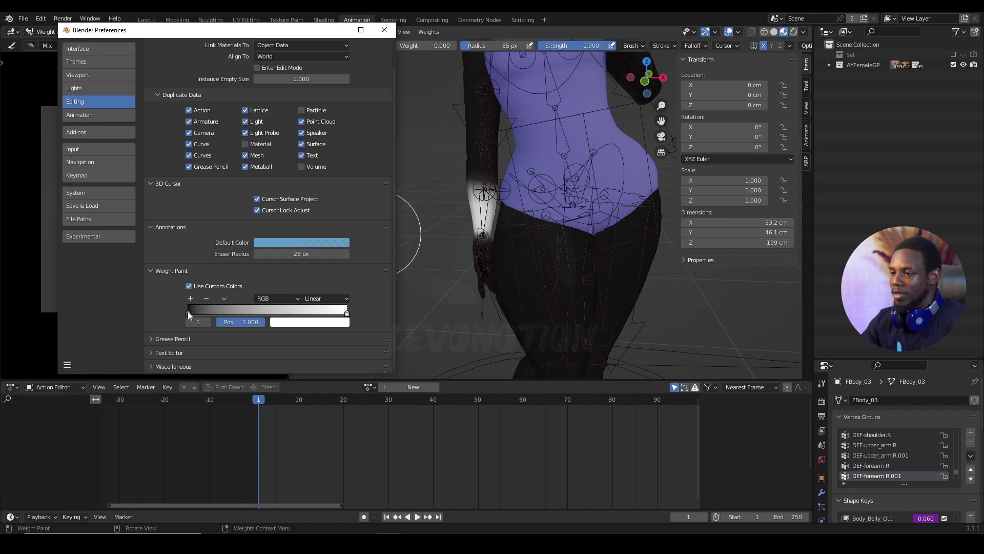
{"action": "left_click", "coordinate": [277, 323]}
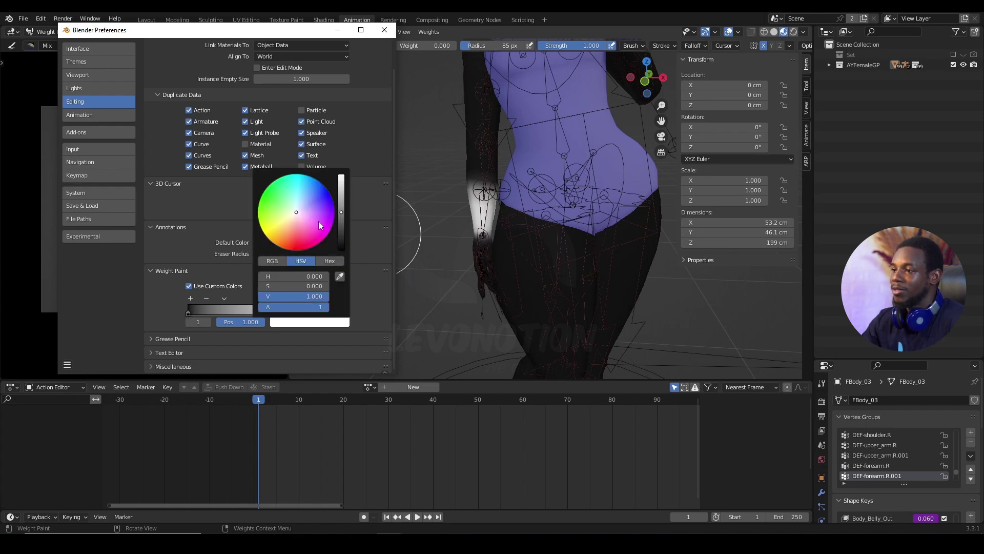
{"action": "mouse_move", "coordinate": [296, 212]}
{"action": "left_mouse_down"}
{"action": "mouse_move", "coordinate": [323, 187]}
{"action": "mouse_move", "coordinate": [269, 192]}
{"action": "left_mouse_up"}
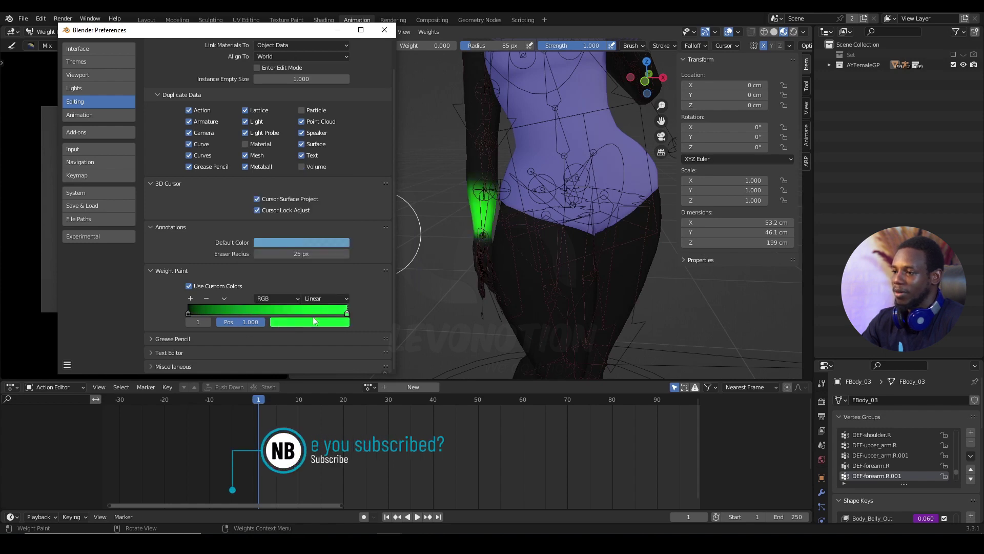
{"action": "left_click", "coordinate": [338, 324]}
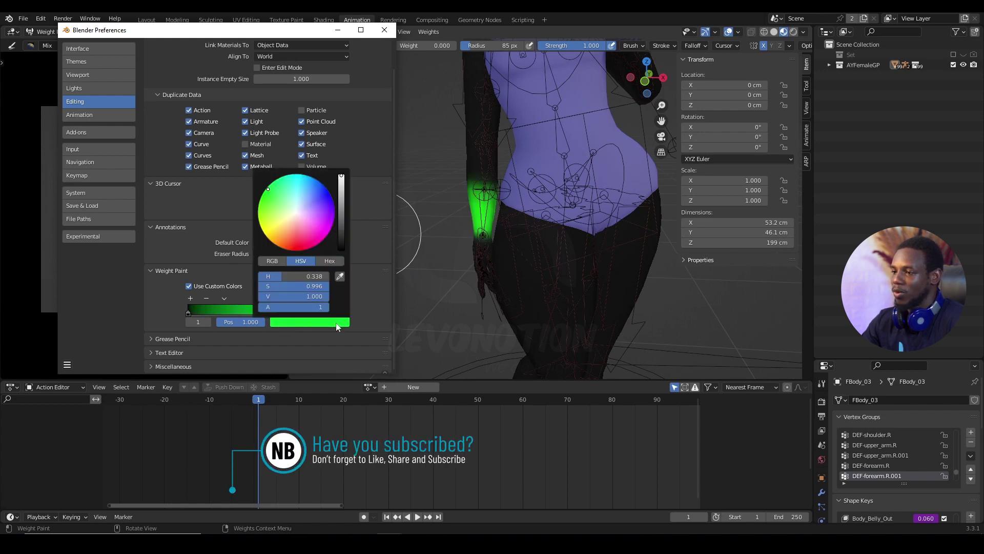
{"action": "mouse_move", "coordinate": [318, 245]}
{"action": "left_mouse_down"}
{"action": "mouse_move", "coordinate": [279, 189]}
{"action": "mouse_move", "coordinate": [290, 180]}
{"action": "mouse_move", "coordinate": [307, 175]}
{"action": "mouse_move", "coordinate": [320, 241]}
{"action": "left_mouse_up"}
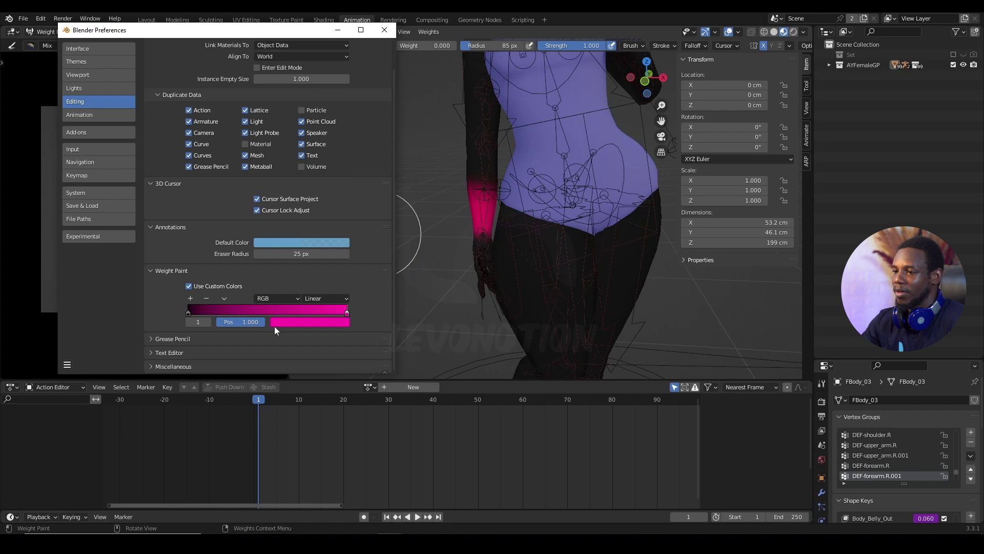
Step: Change the gradient's zero-weight stop from black to yellow
{"action": "left_click", "coordinate": [189, 313]}
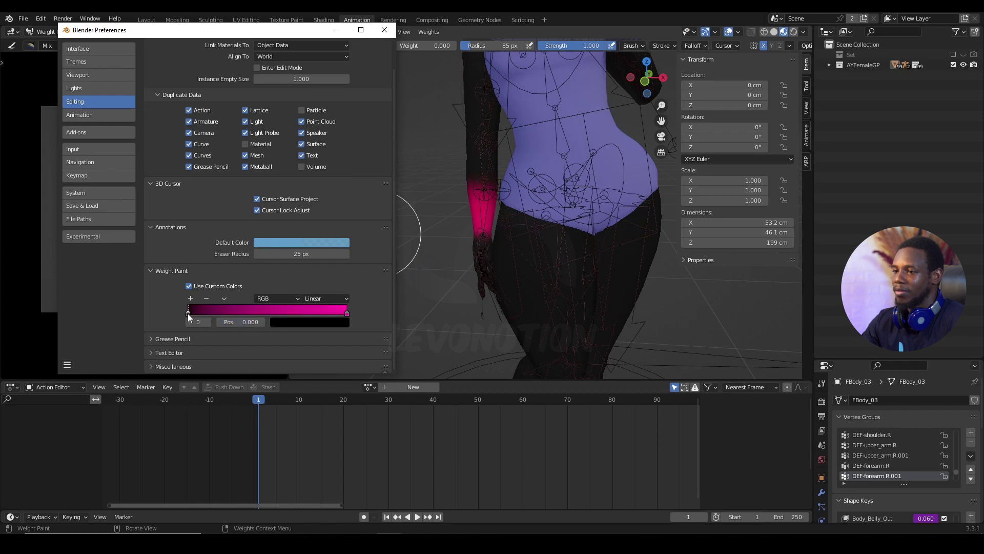
{"action": "left_click", "coordinate": [291, 323]}
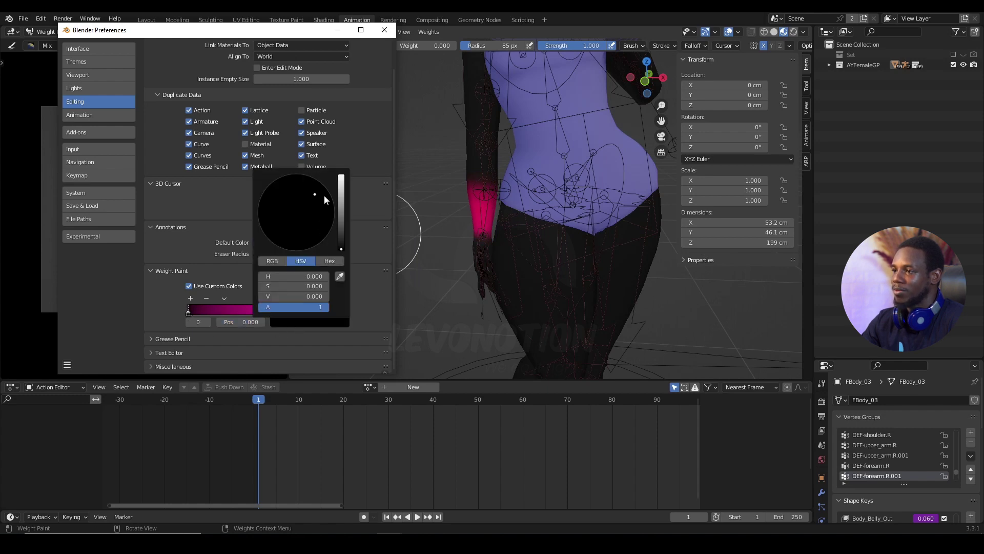
{"action": "left_click_drag", "start_coordinate": [342, 249], "coordinate": [263, 231]}
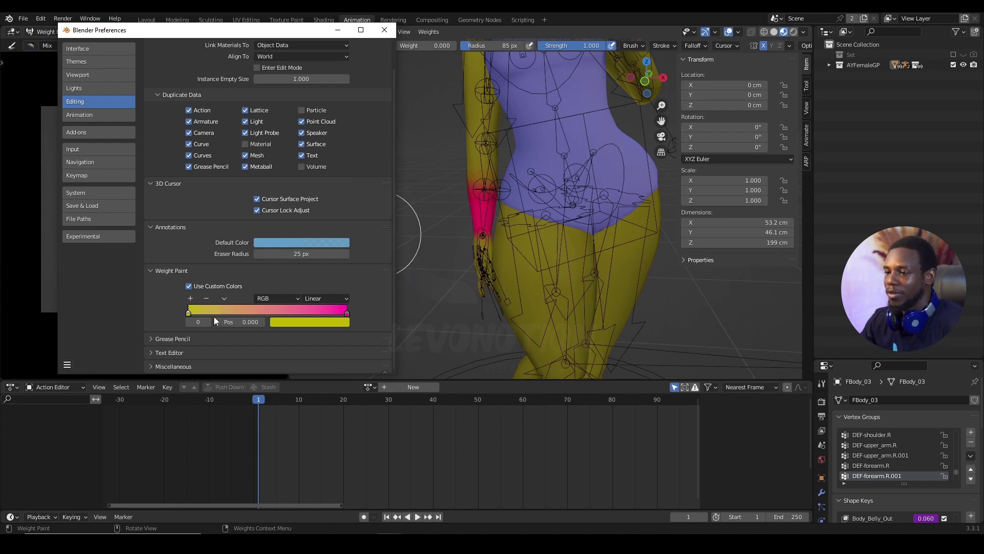
Step: Add several new stops to the weight colour ramp and slide them into position
{"action": "left_click", "coordinate": [190, 299]}
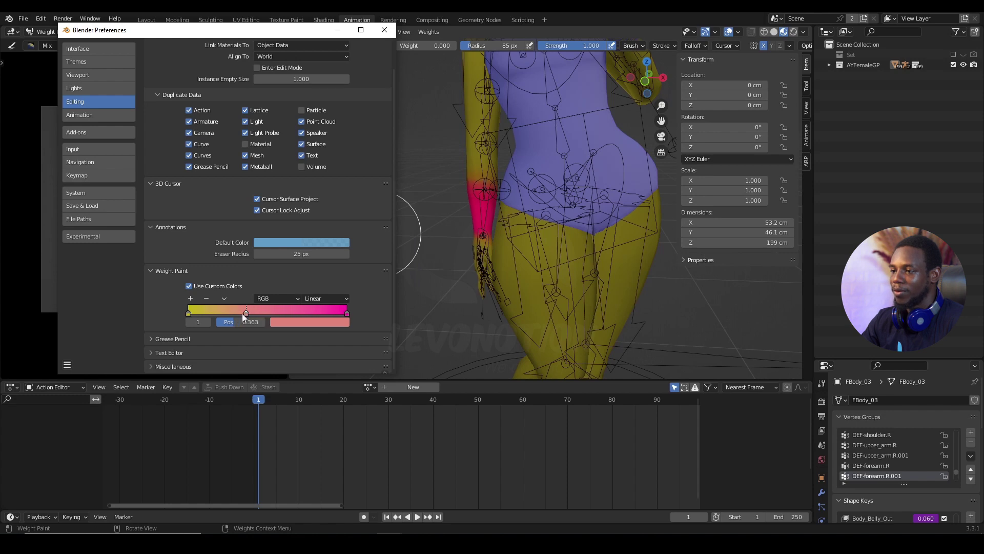
{"action": "left_click_drag", "start_coordinate": [228, 321], "coordinate": [225, 320]}
{"action": "left_click", "coordinate": [190, 299]}
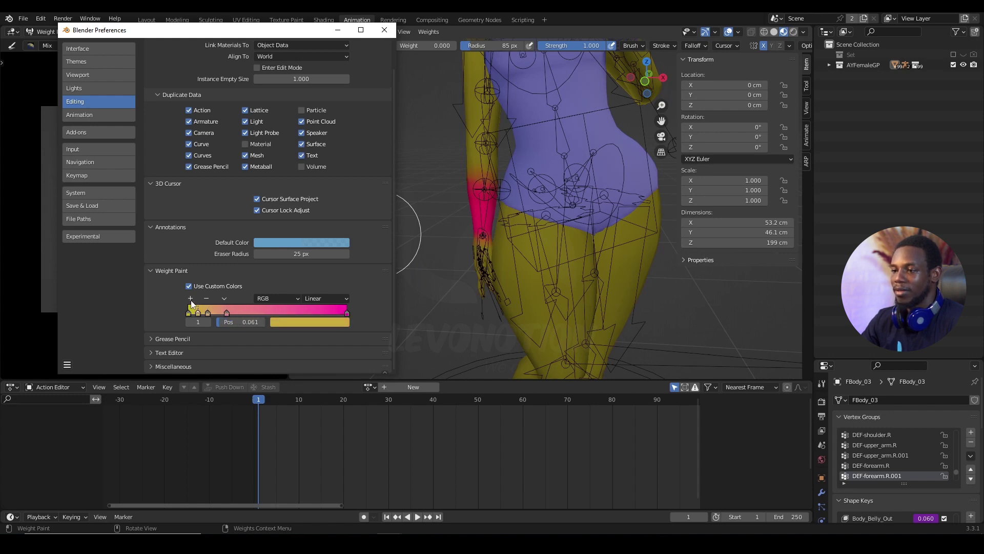
{"action": "left_click", "coordinate": [190, 299]}
{"action": "left_click", "coordinate": [191, 299]}
{"action": "mouse_move", "coordinate": [226, 313]}
{"action": "left_mouse_down"}
{"action": "mouse_move", "coordinate": [261, 317]}
{"action": "mouse_move", "coordinate": [202, 313]}
{"action": "mouse_move", "coordinate": [225, 313]}
{"action": "left_mouse_up"}
{"action": "left_click_drag", "start_coordinate": [193, 313], "coordinate": [210, 312]}
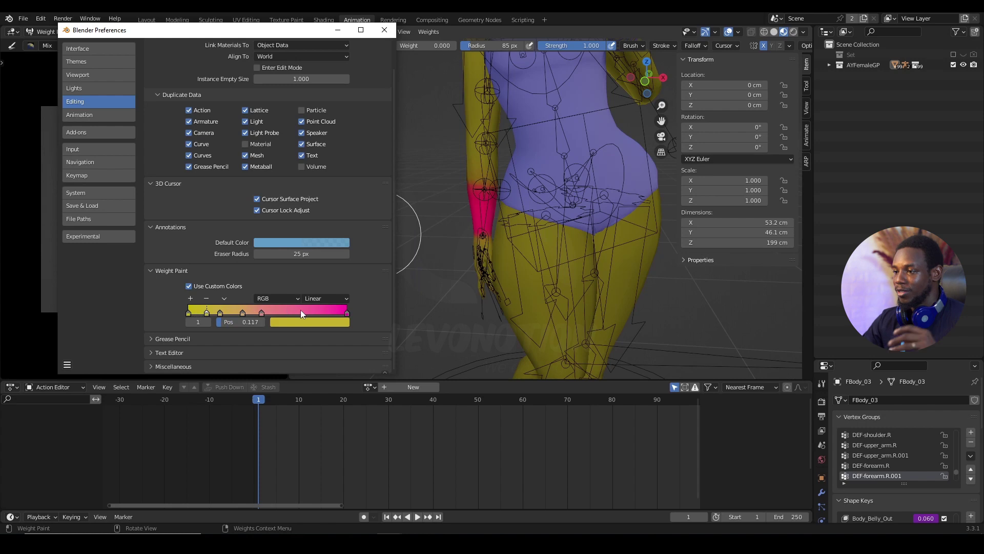
Step: Colour the stop at 0.463 light cyan and the stop at 0.342 cyan
{"action": "left_click", "coordinate": [262, 313]}
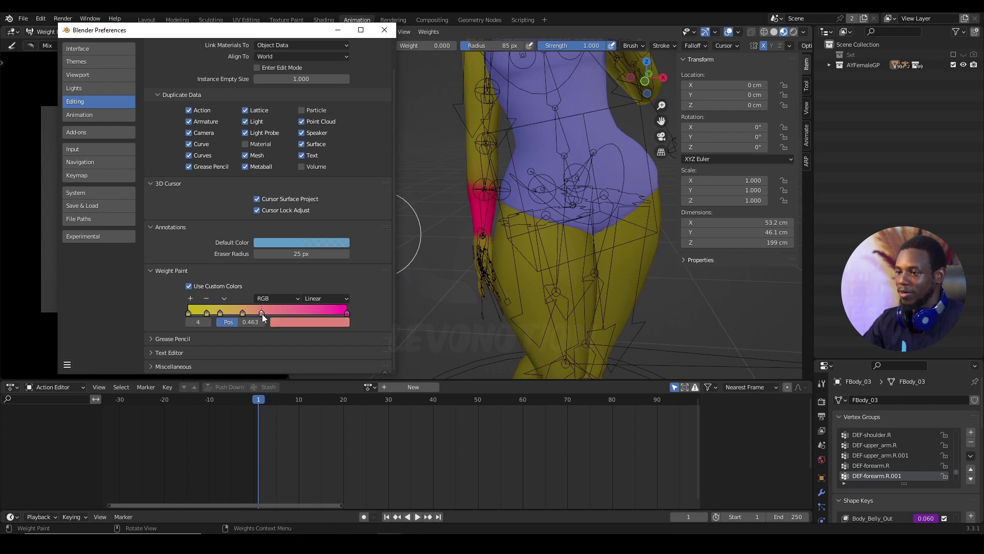
{"action": "left_click", "coordinate": [293, 323]}
{"action": "left_click_drag", "start_coordinate": [303, 238], "coordinate": [276, 192]}
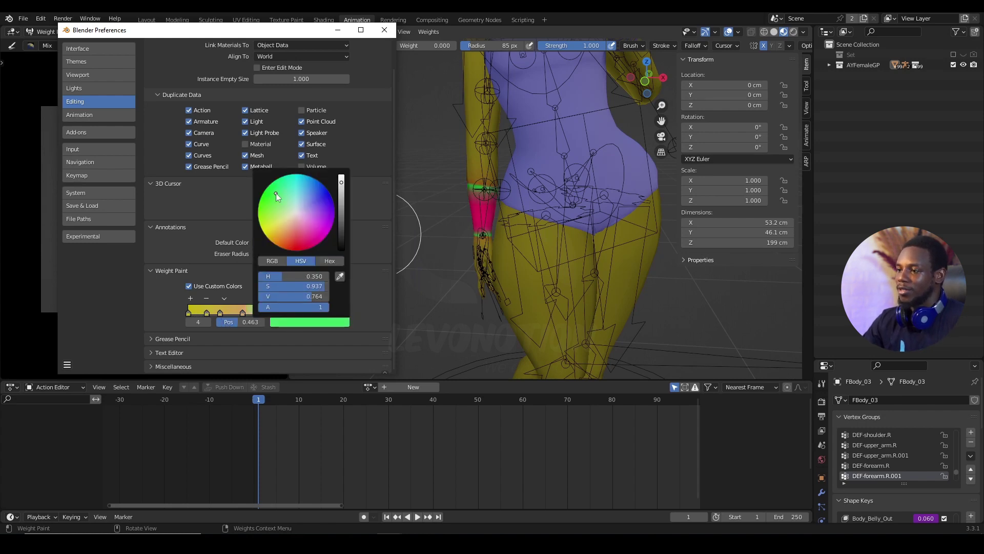
{"action": "left_click", "coordinate": [243, 312]}
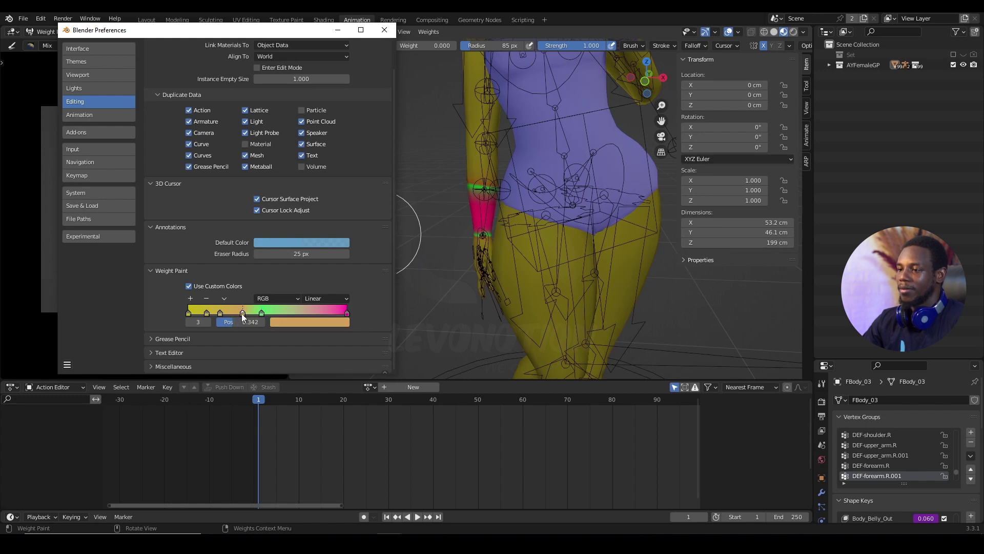
{"action": "left_click", "coordinate": [287, 323]}
{"action": "left_click_drag", "start_coordinate": [265, 257], "coordinate": [279, 257]}
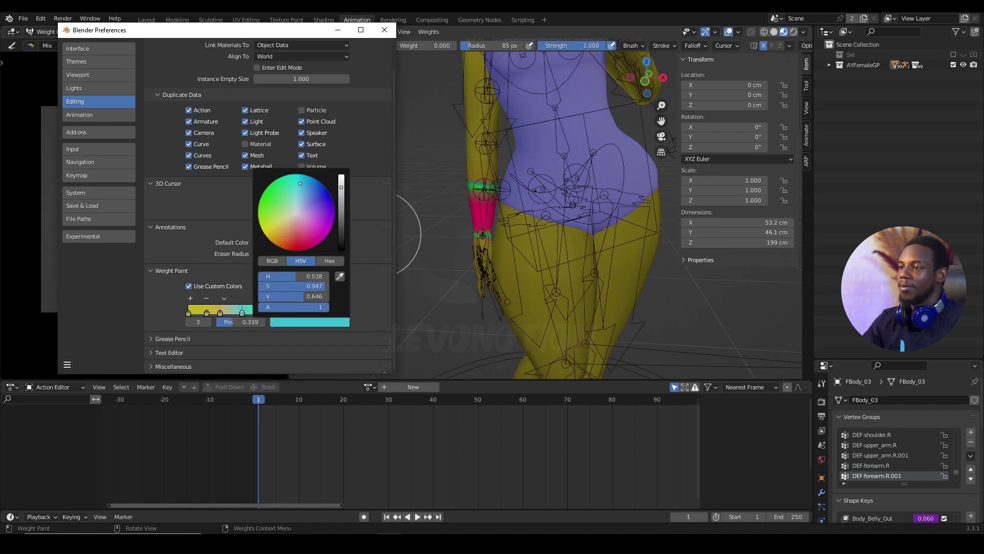
Step: Colour the 0.200 stop magenta and the 0.117 stop cyan, then spread two stops toward higher weights
{"action": "left_click", "coordinate": [220, 312]}
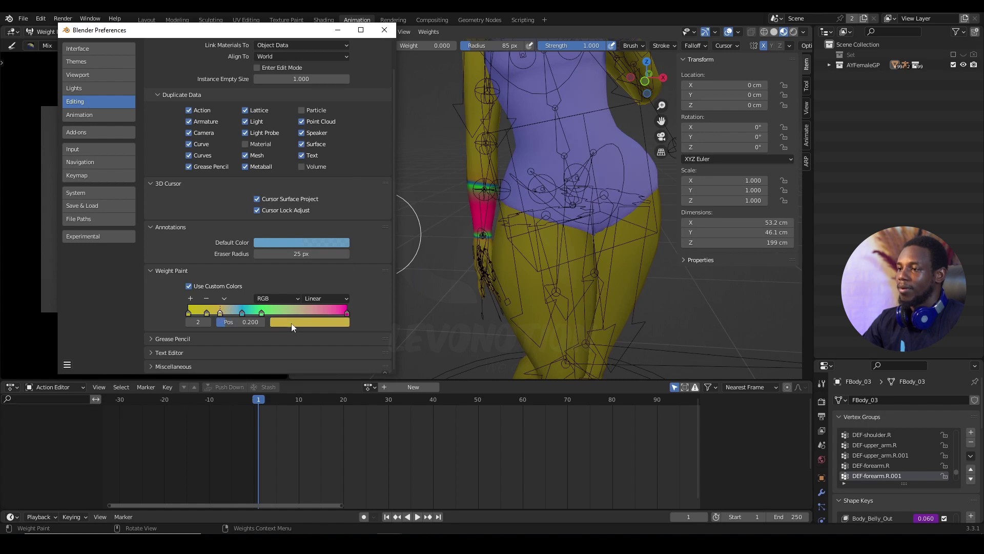
{"action": "left_click", "coordinate": [291, 323]}
{"action": "left_click_drag", "start_coordinate": [319, 218], "coordinate": [323, 239]}
{"action": "left_click", "coordinate": [207, 312]}
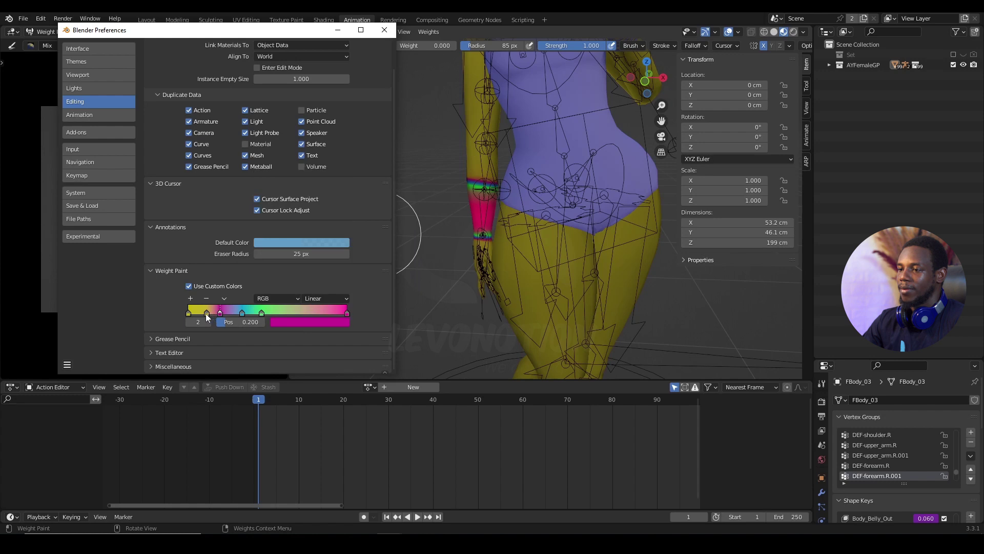
{"action": "left_click", "coordinate": [283, 321]}
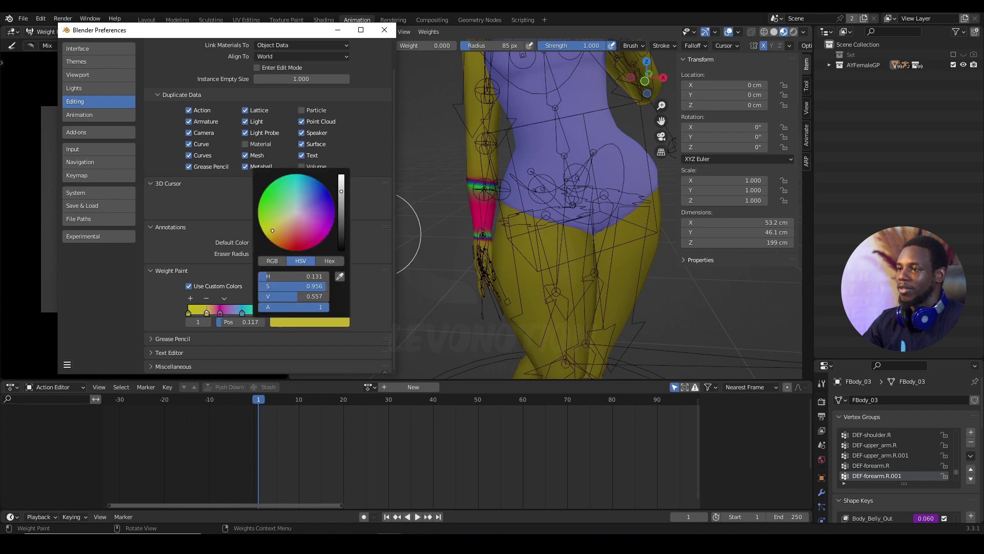
{"action": "mouse_move", "coordinate": [272, 231]}
{"action": "left_mouse_down"}
{"action": "mouse_move", "coordinate": [262, 198]}
{"action": "mouse_move", "coordinate": [300, 174]}
{"action": "left_mouse_up"}
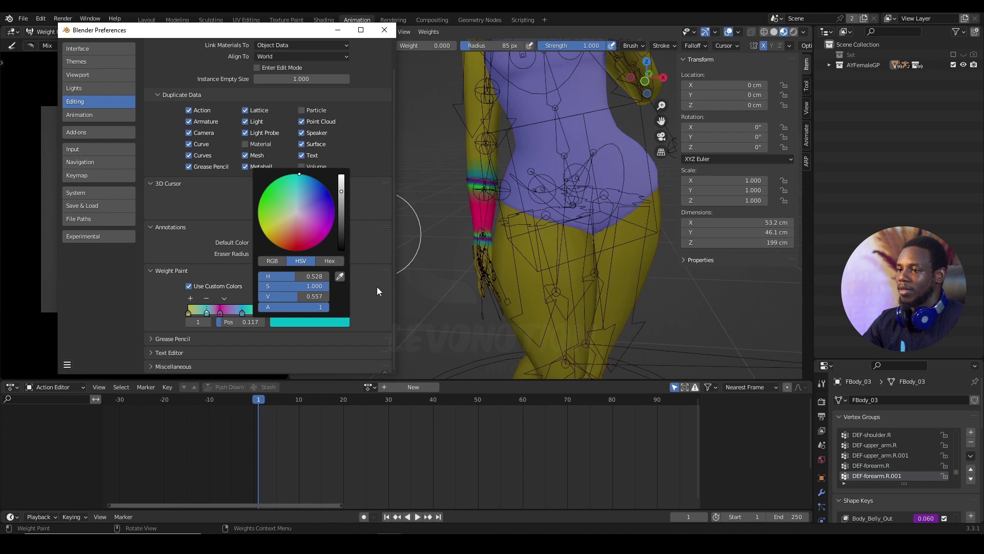
{"action": "left_click_drag", "start_coordinate": [261, 313], "coordinate": [214, 313]}
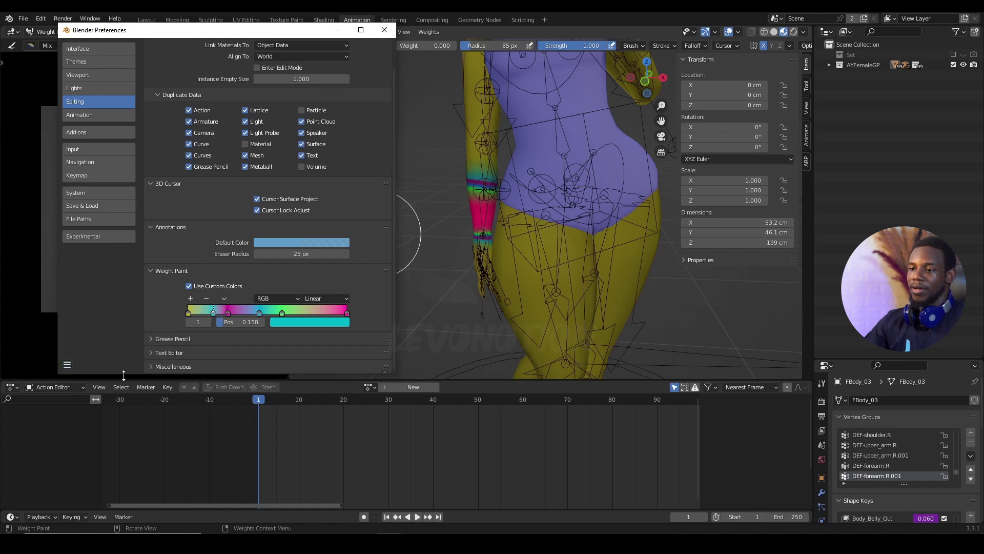
Step: Close Preferences to view the forearm's multicoloured custom weight bands in the viewport
{"action": "left_click", "coordinate": [67, 365]}
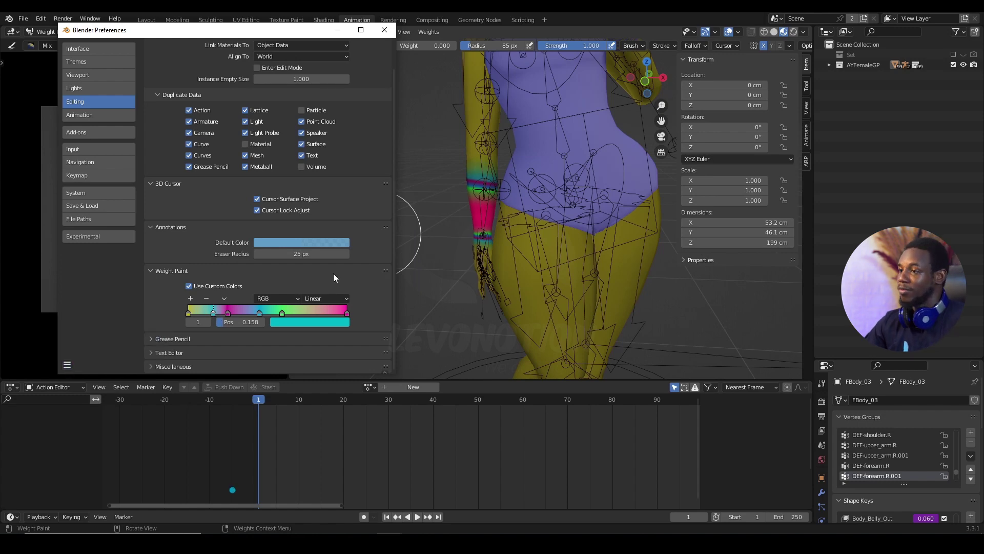
{"action": "left_click", "coordinate": [385, 29]}
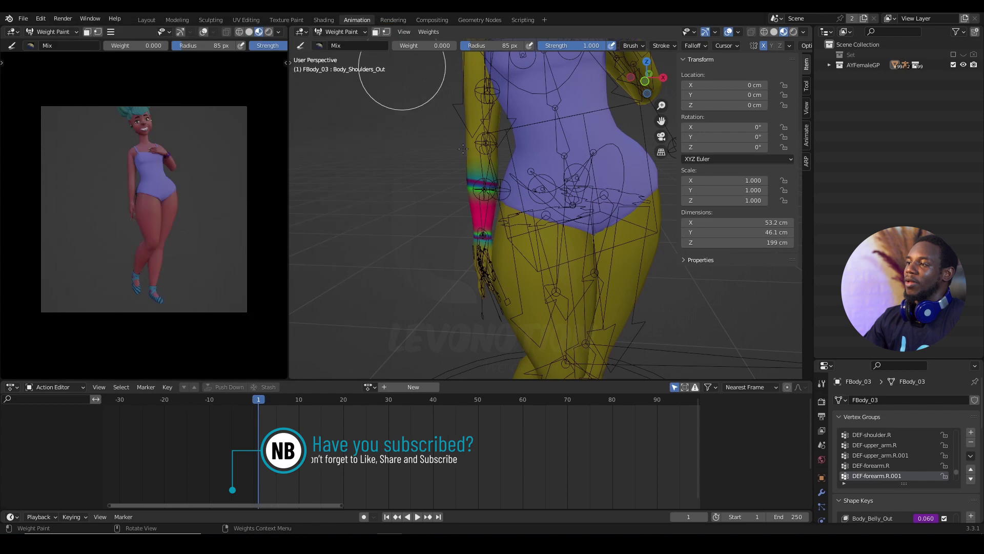